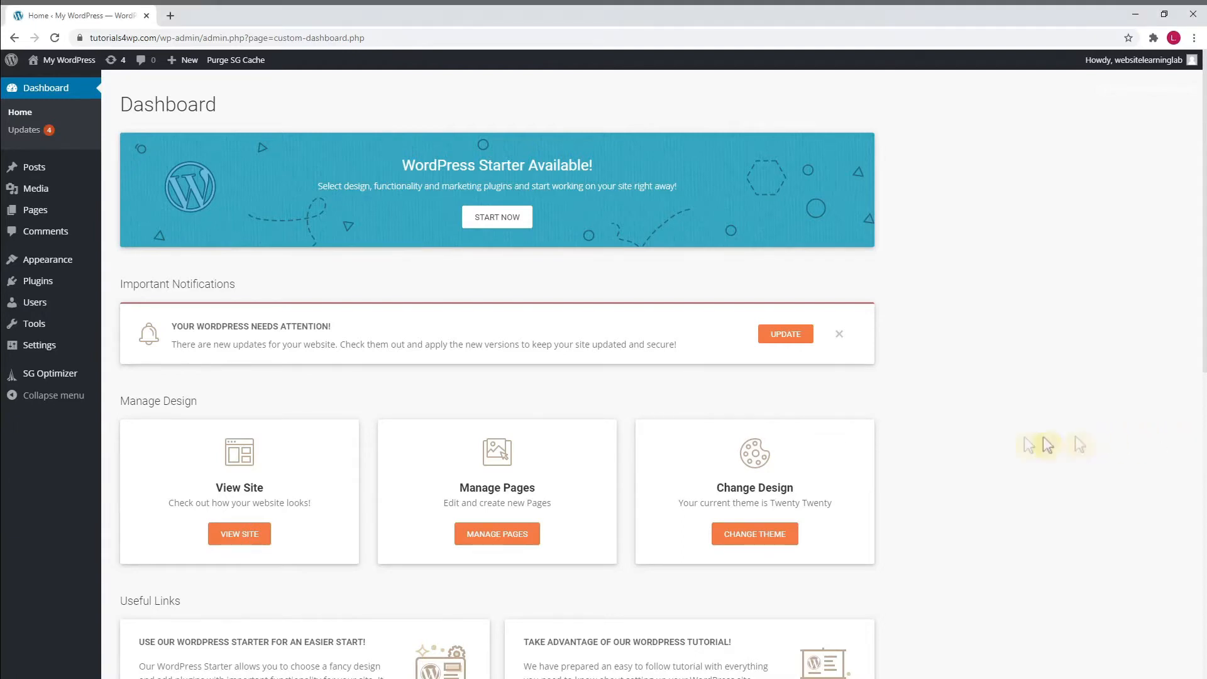
Step: In the general settings, set the site title to "Top 10 luxury watch brands reviews"
mouse_move(74, 355)
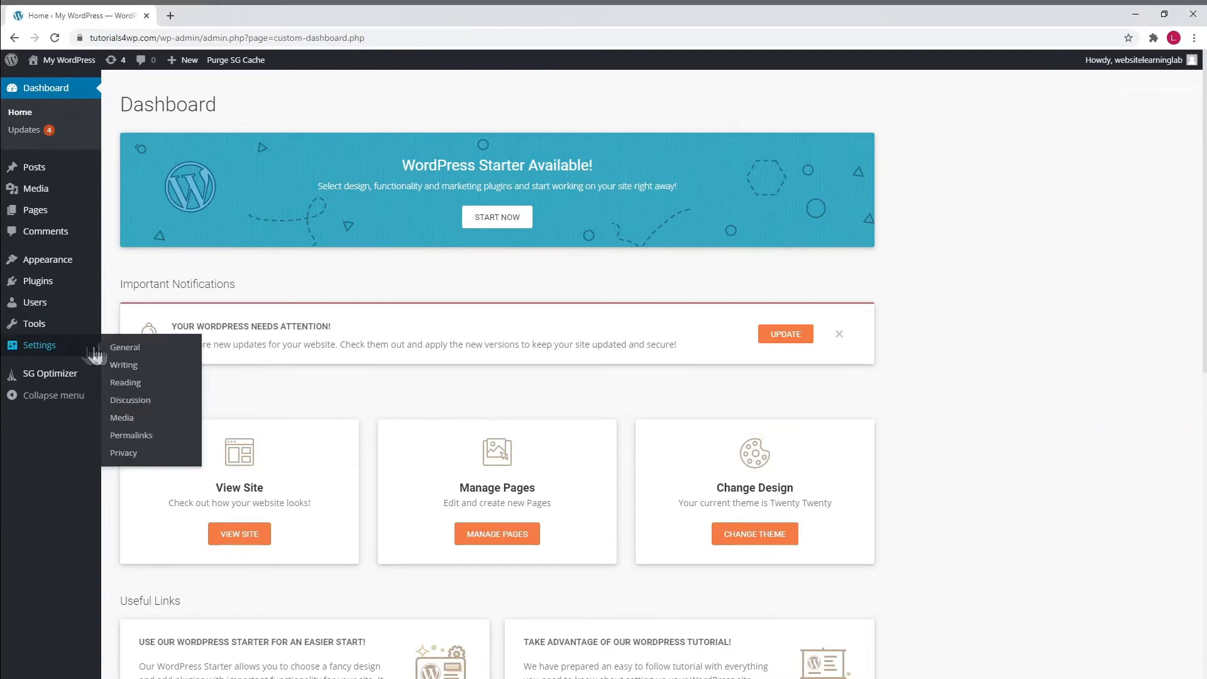
click(146, 351)
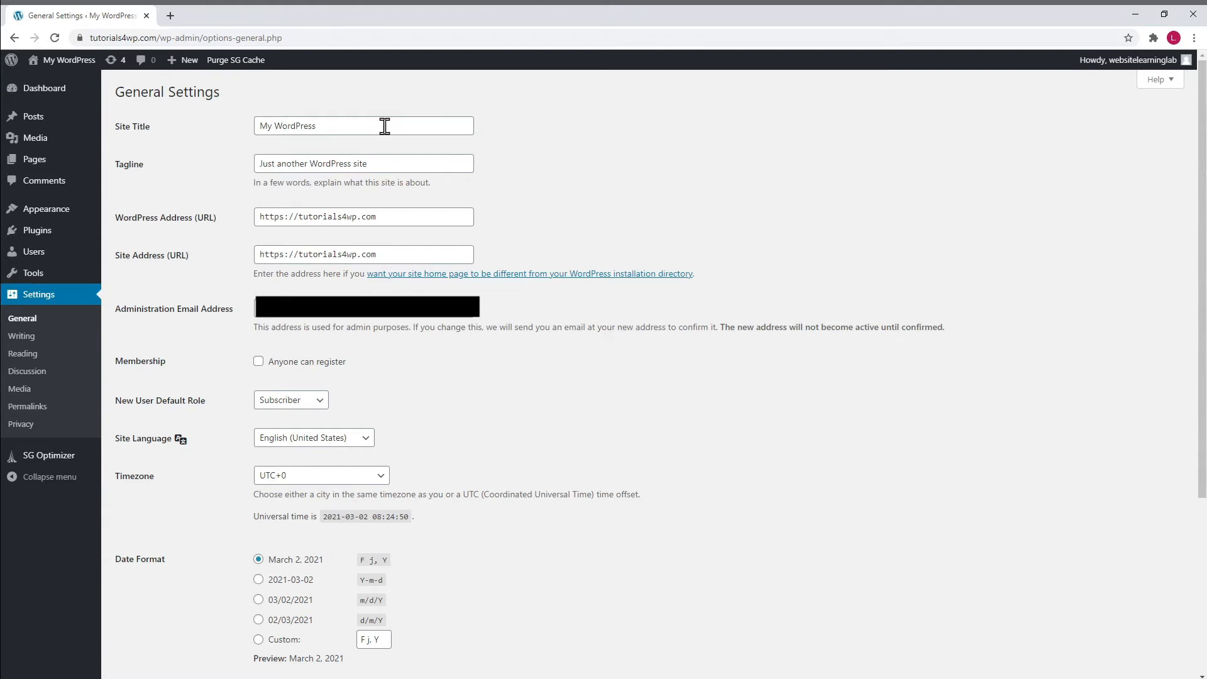
triple_click(385, 125)
text(Top)
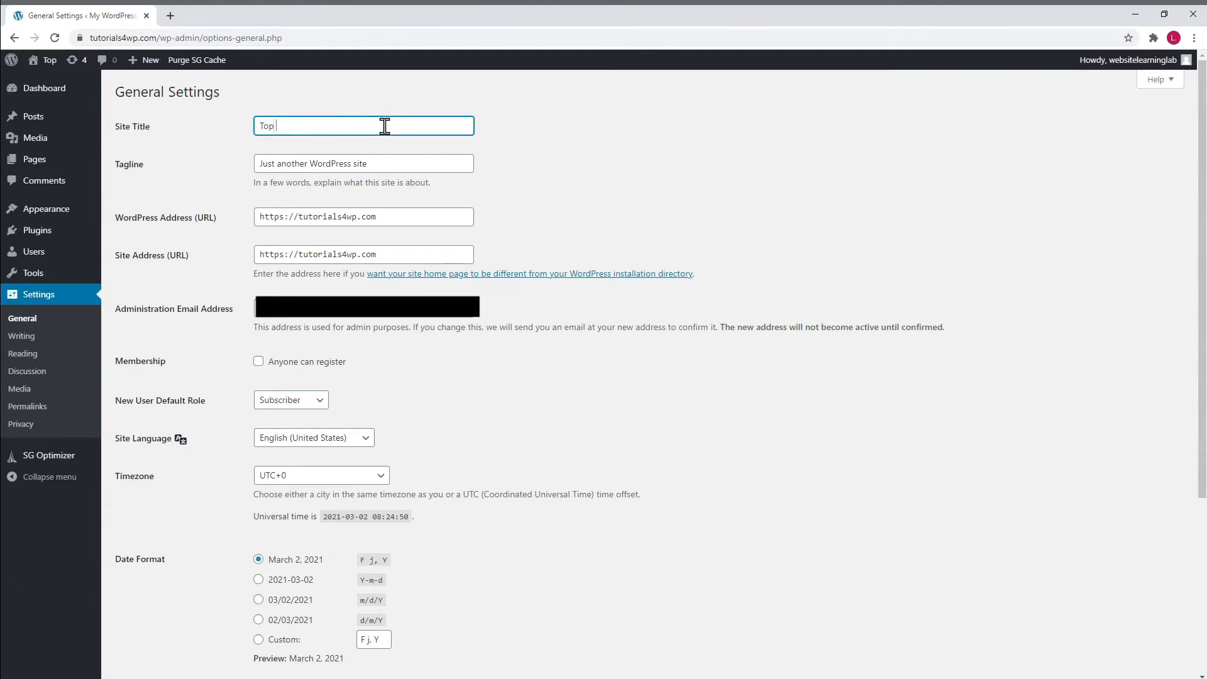
text( 10 lux)
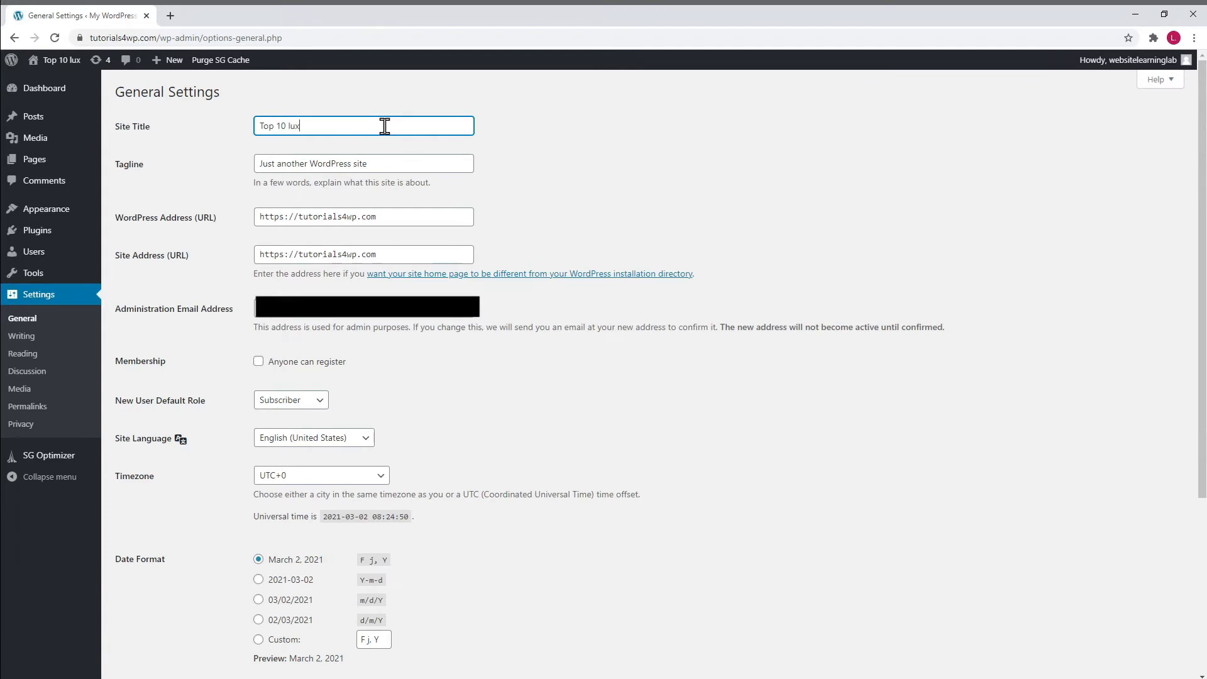
text(ury wat)
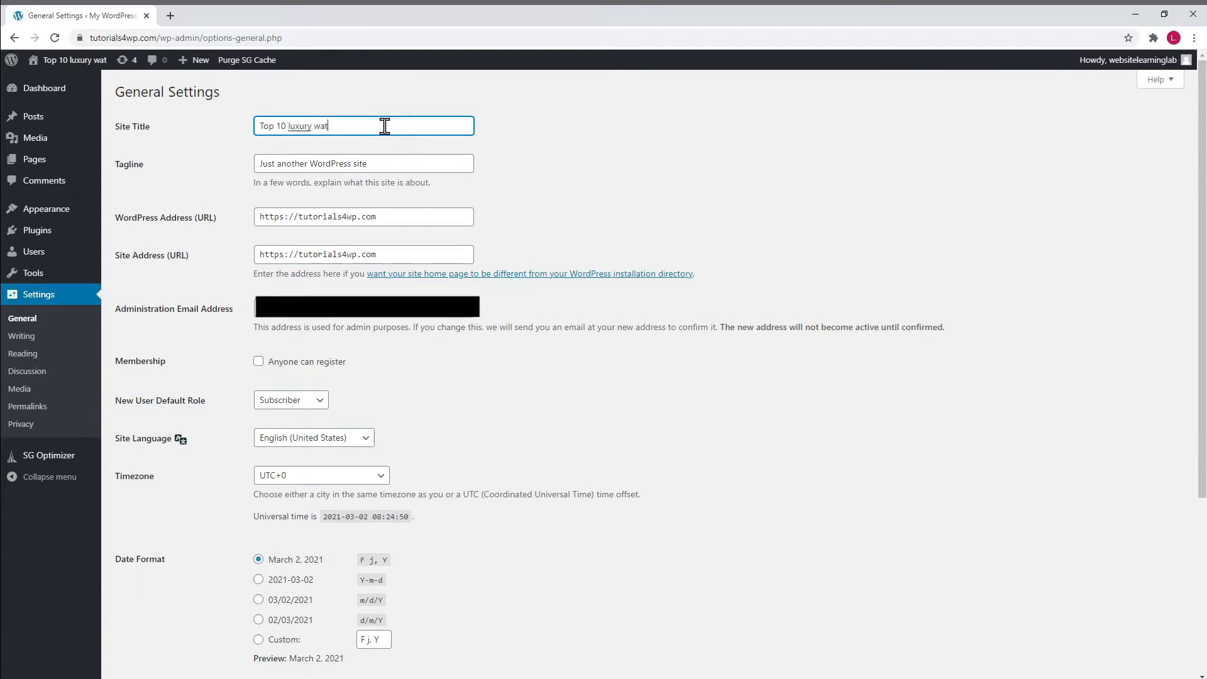
text(ch brands reviews)
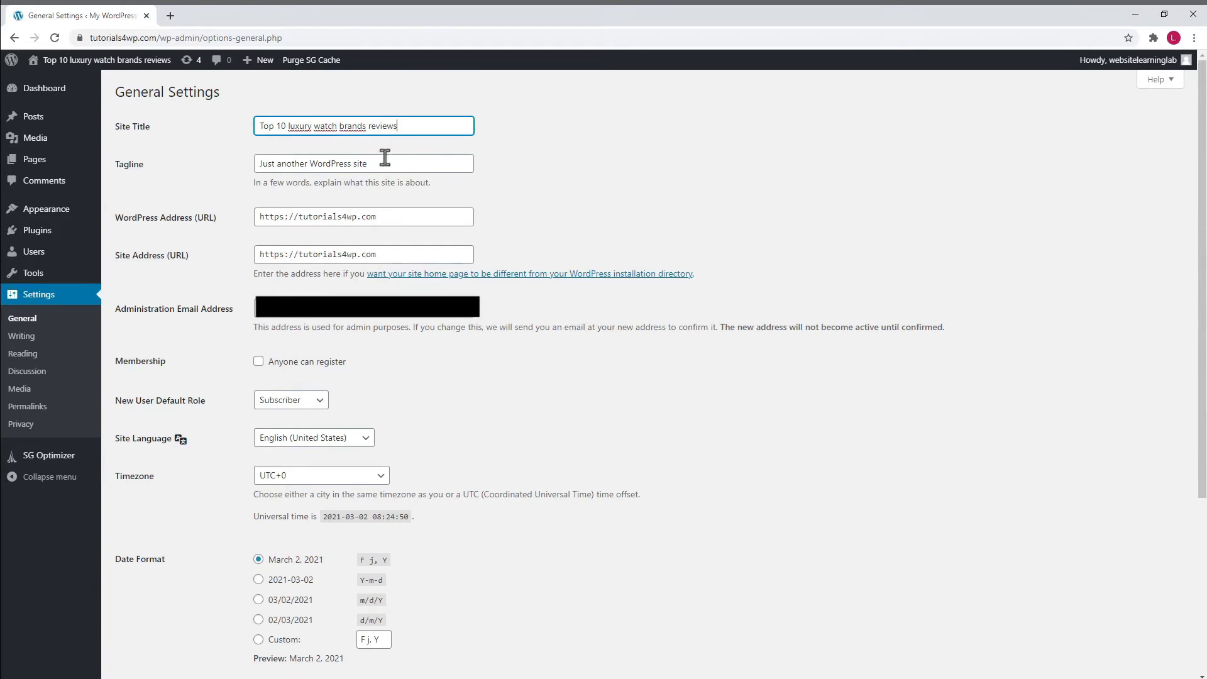
Step: Replace the tagline with "Reviews to help you decide which luxury watch brands you need to add to your collection"
drag(385, 162, 167, 210)
text(Reviews to help you decide which l)
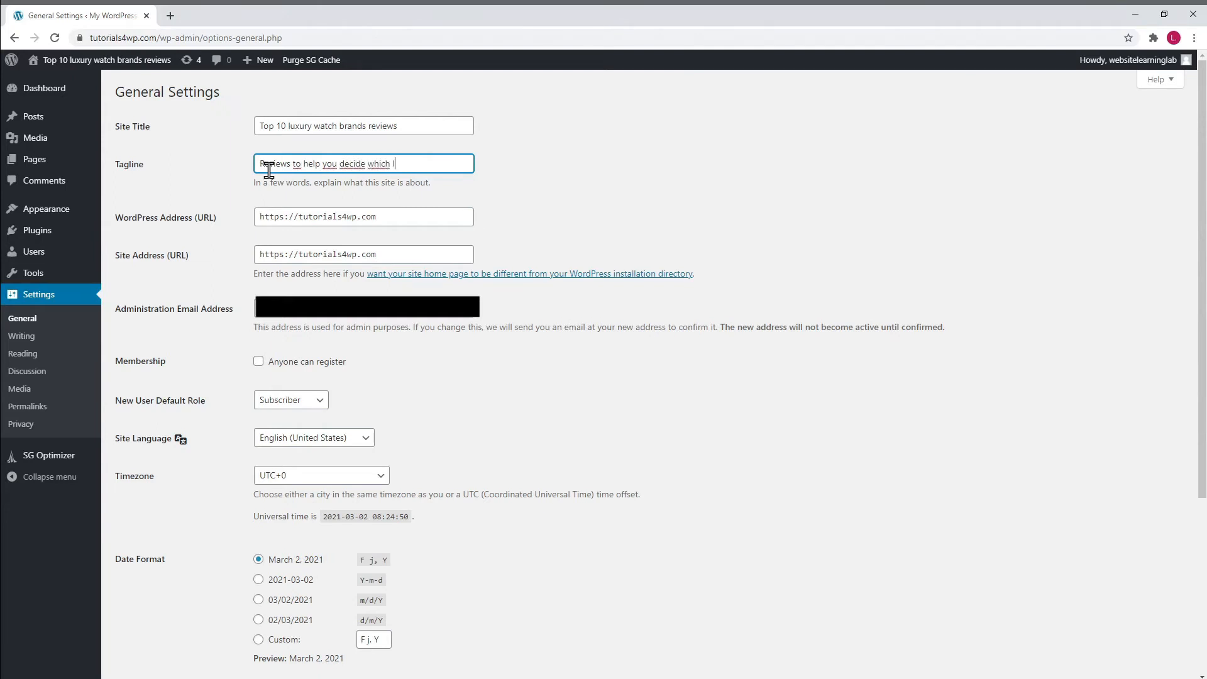
text(uxury watch brands you ne)
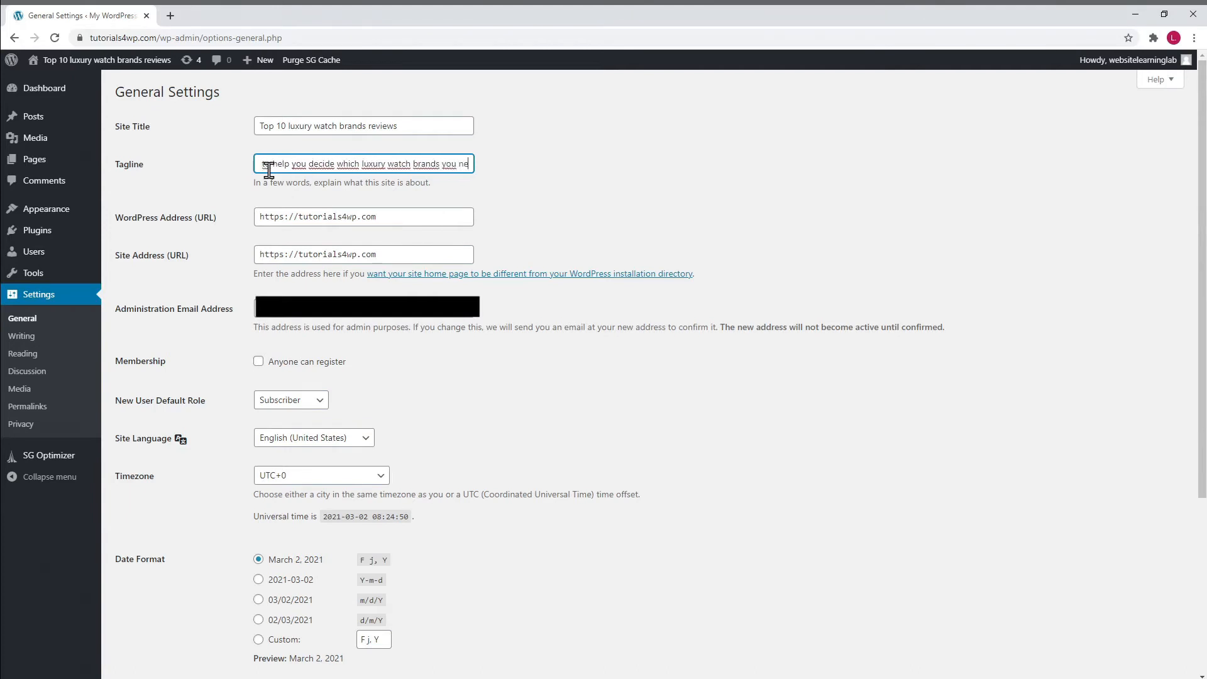
text(ed to add to y)
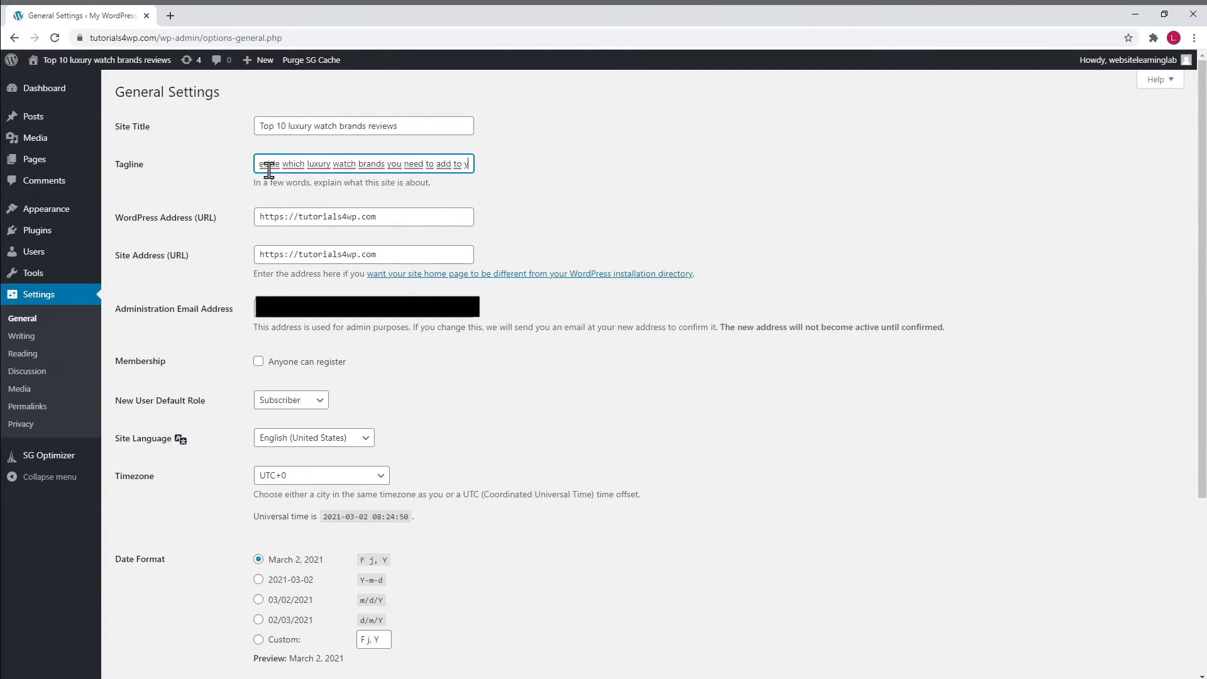
text(our collection)
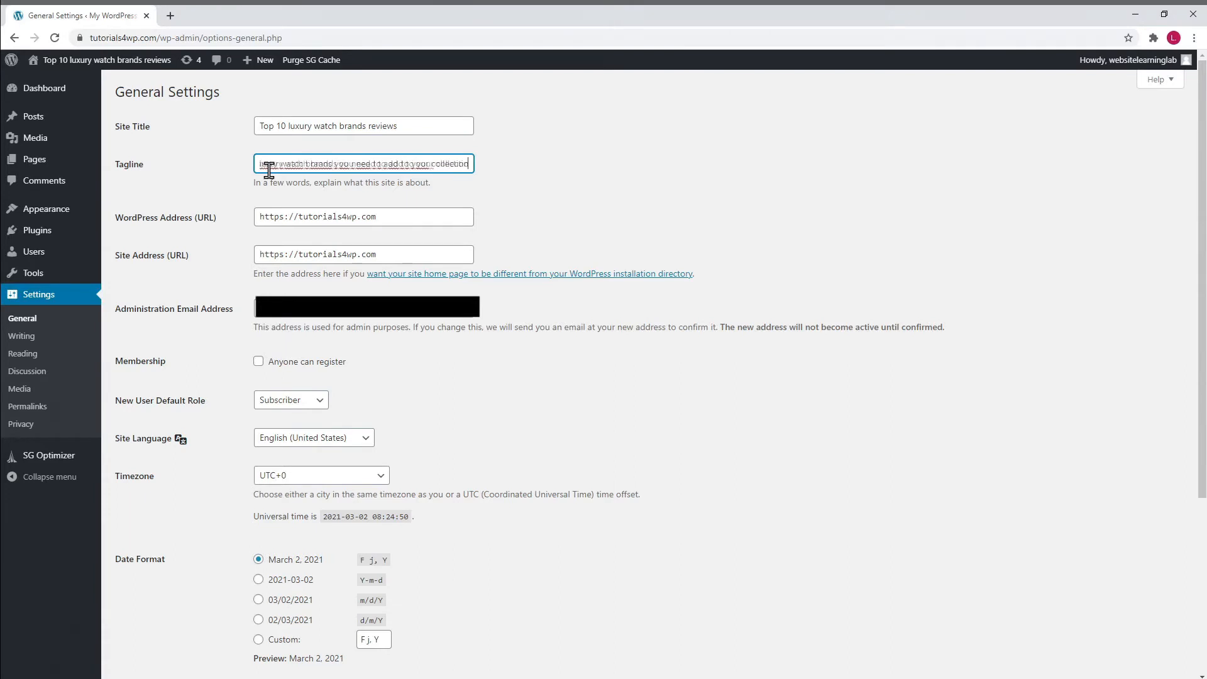
click(583, 173)
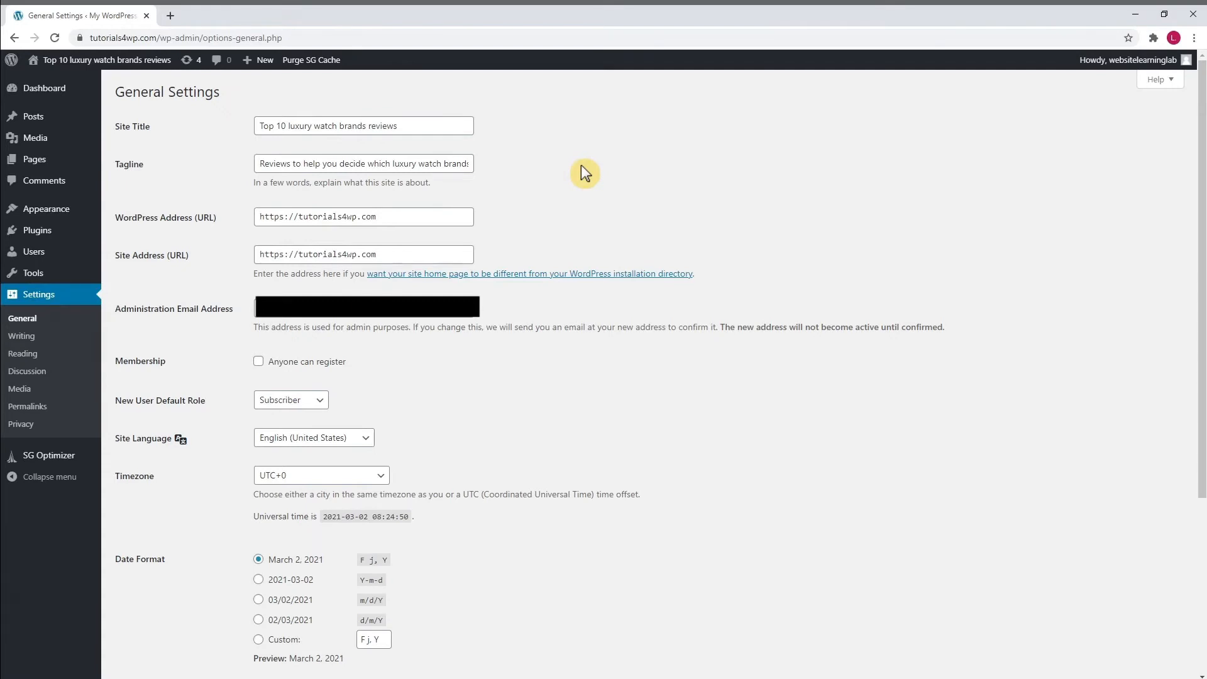
Step: Review the WordPress address, the site address and the site language choices
click(279, 219)
click(283, 255)
text(s)
click(512, 217)
click(370, 445)
click(413, 434)
Step: Save the changes made to the general settings
scroll(414, 440, down, 2)
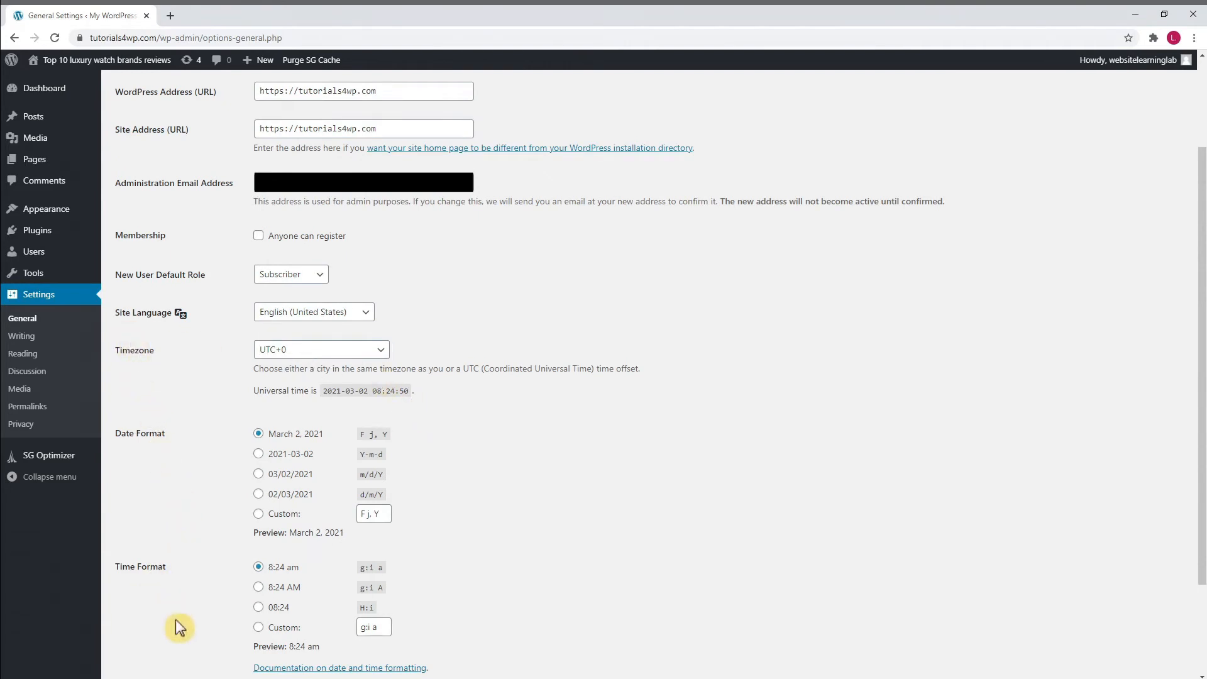
scroll(209, 575, down, 2)
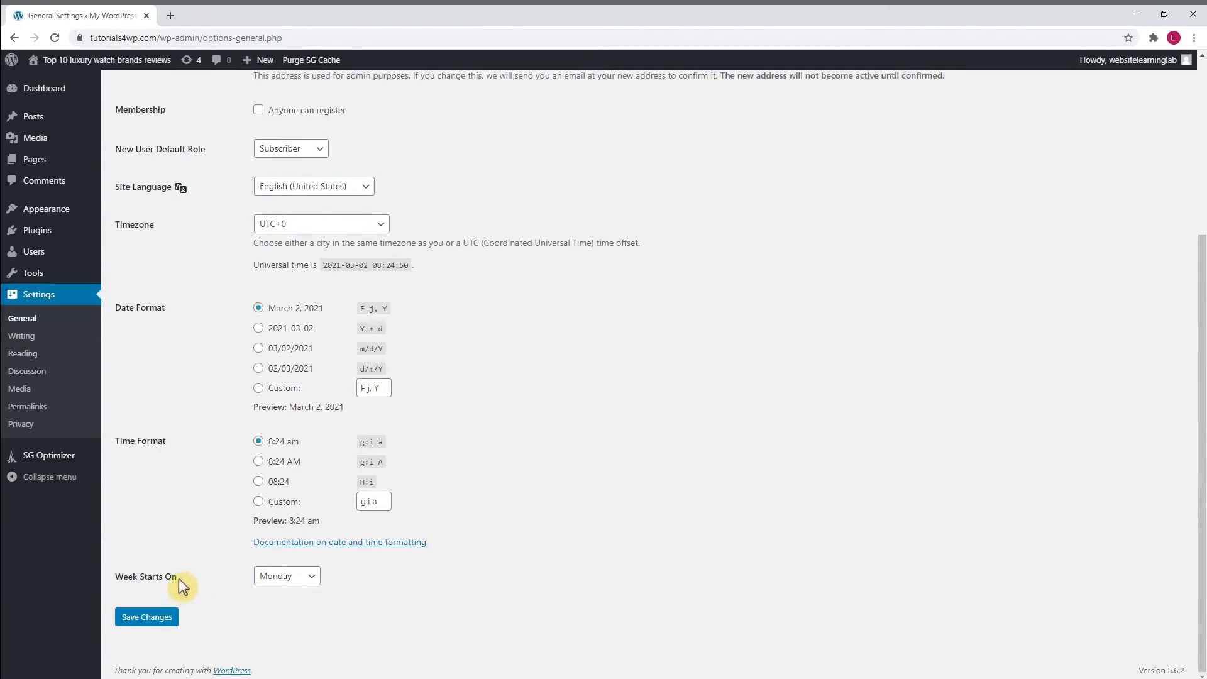
click(158, 622)
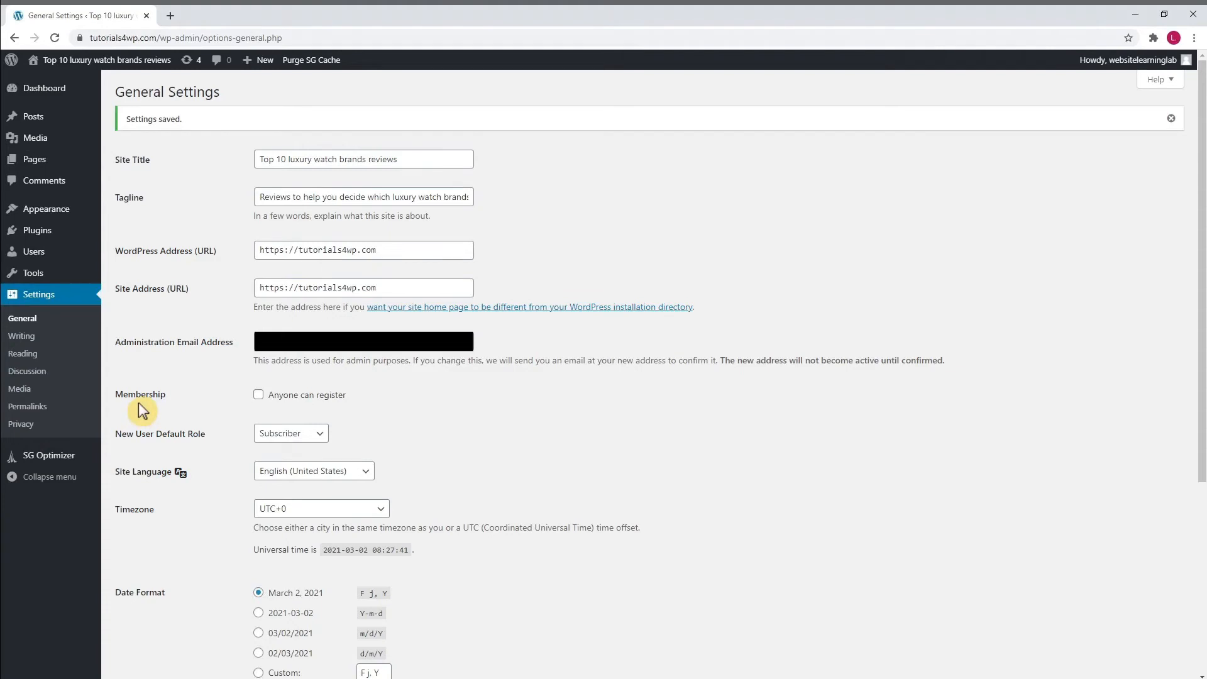
Step: Look through the Writing, Reading, Discussion and Media settings pages
click(23, 338)
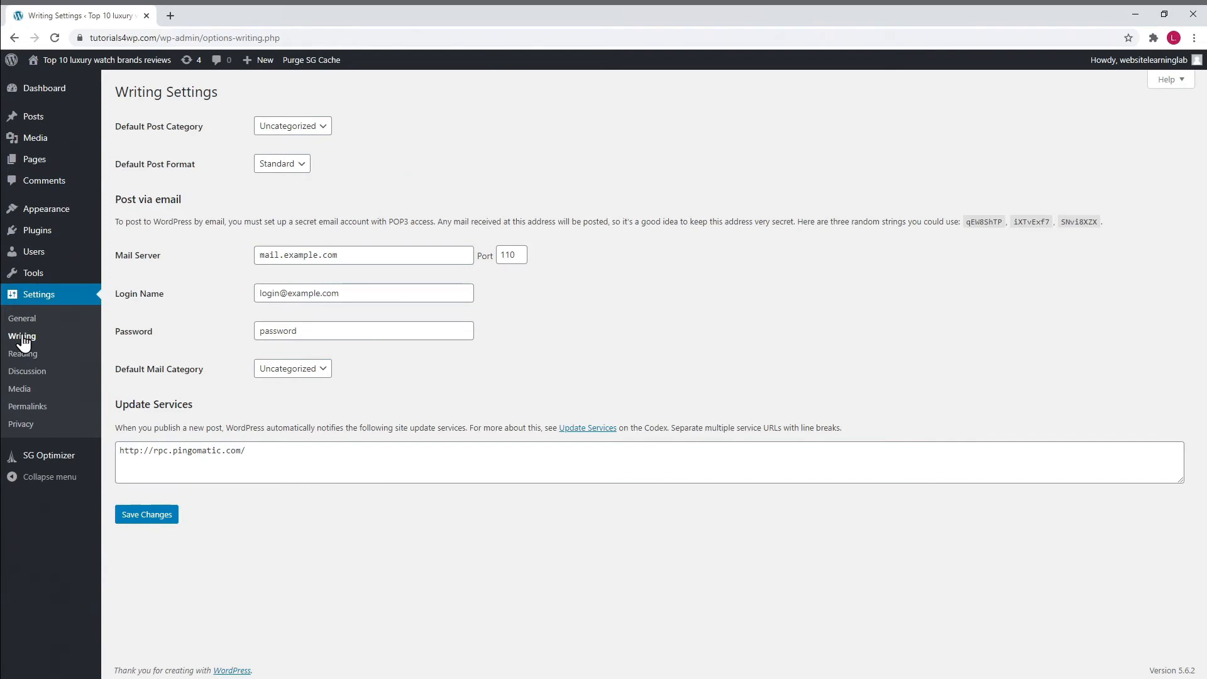
click(33, 355)
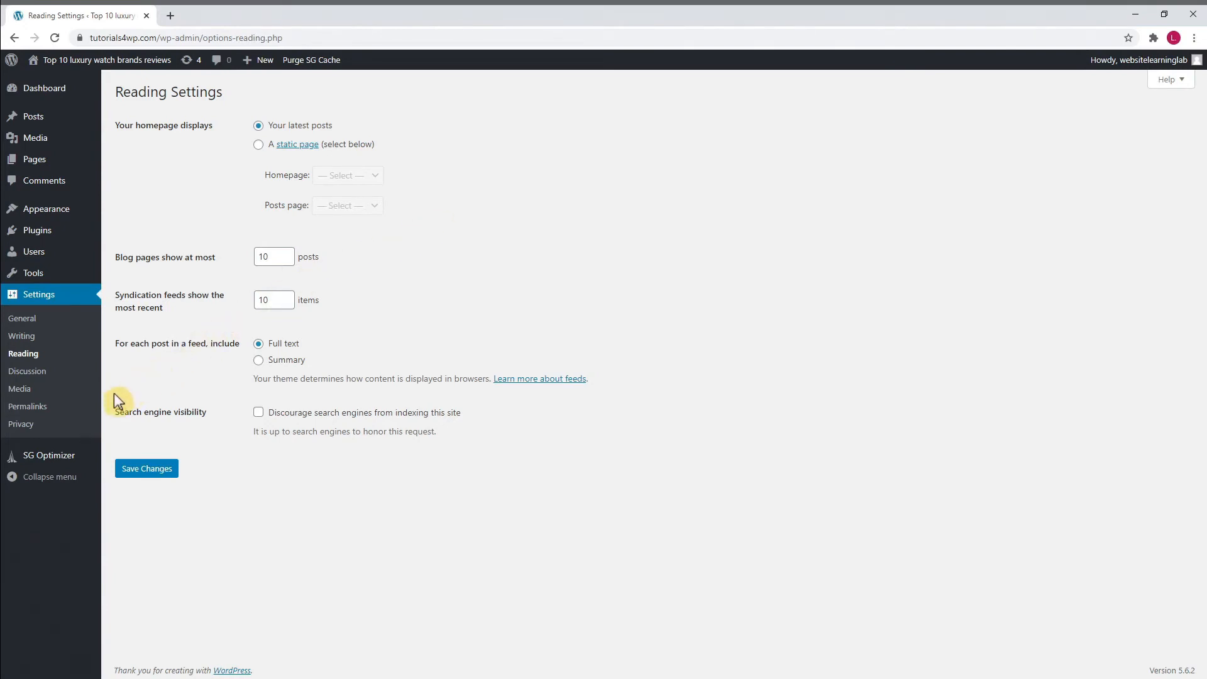
click(43, 376)
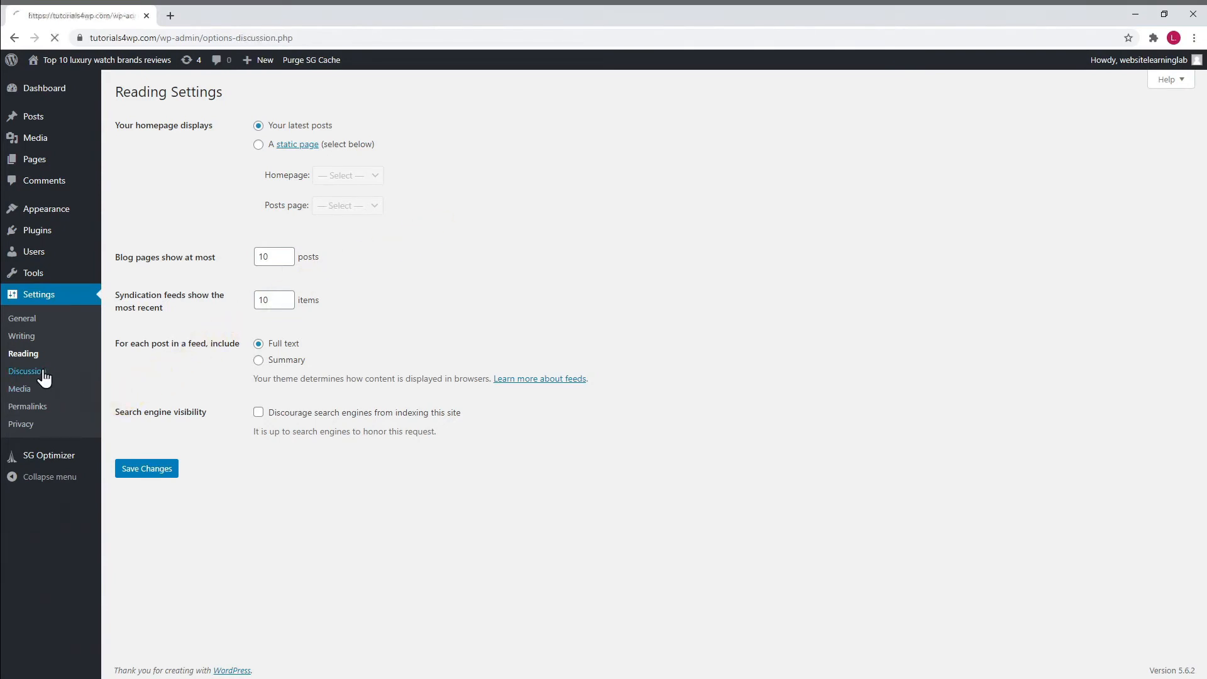
click(25, 395)
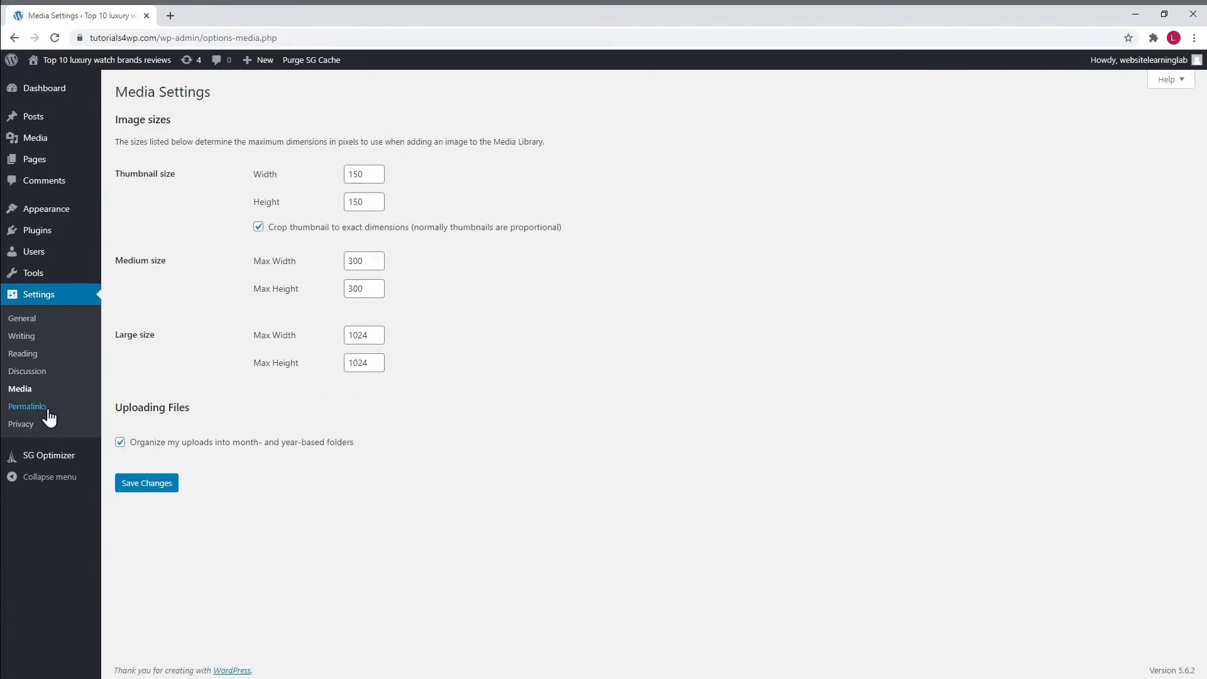
Step: Examine the Post name option and its sample URL in the permalink settings, and view the Privacy settings
click(47, 415)
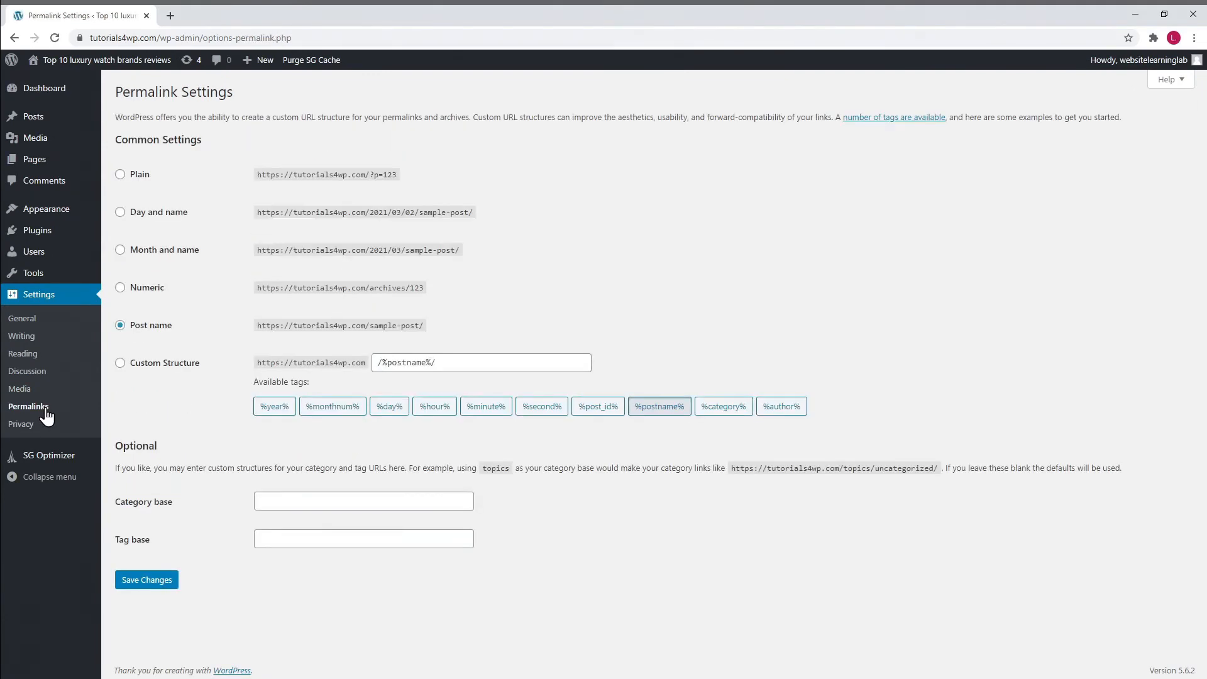
drag(184, 328, 130, 330)
click(145, 346)
drag(260, 325, 435, 351)
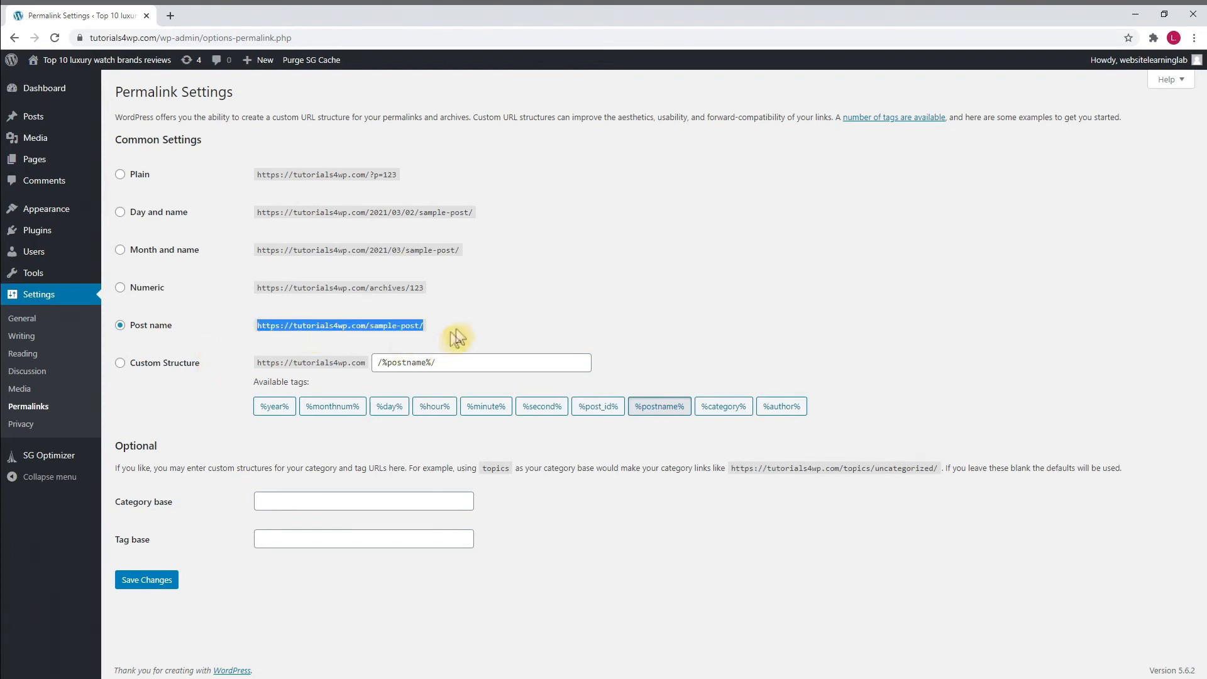
click(494, 313)
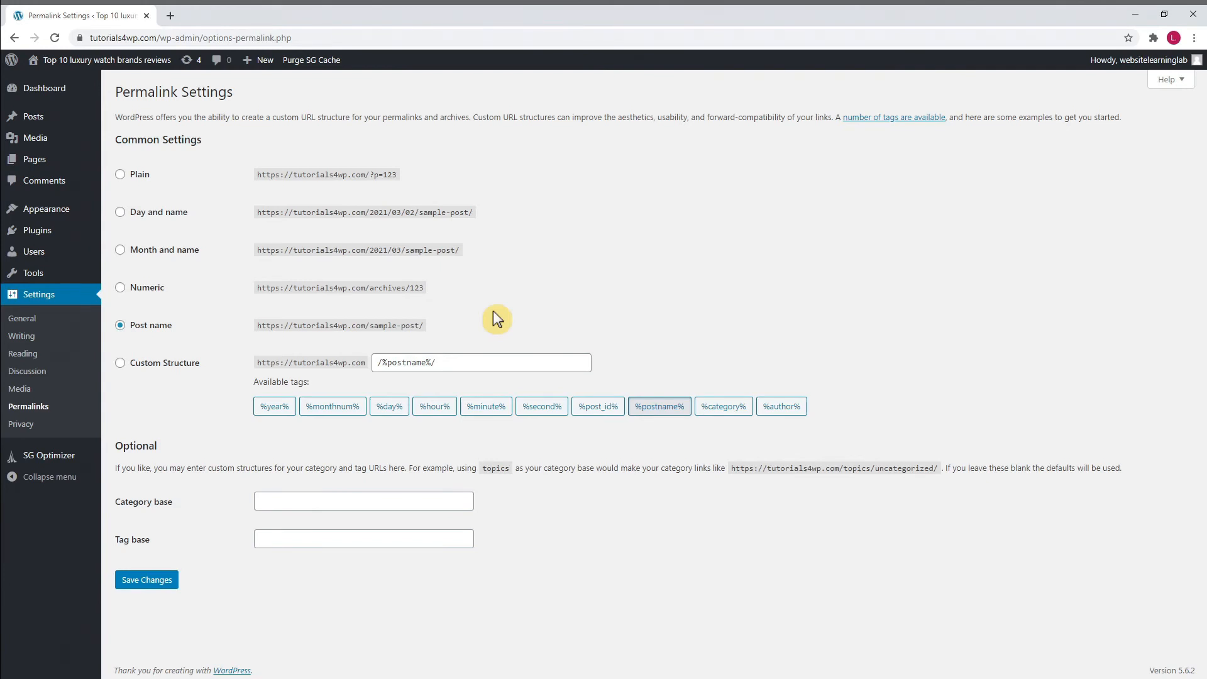
click(27, 424)
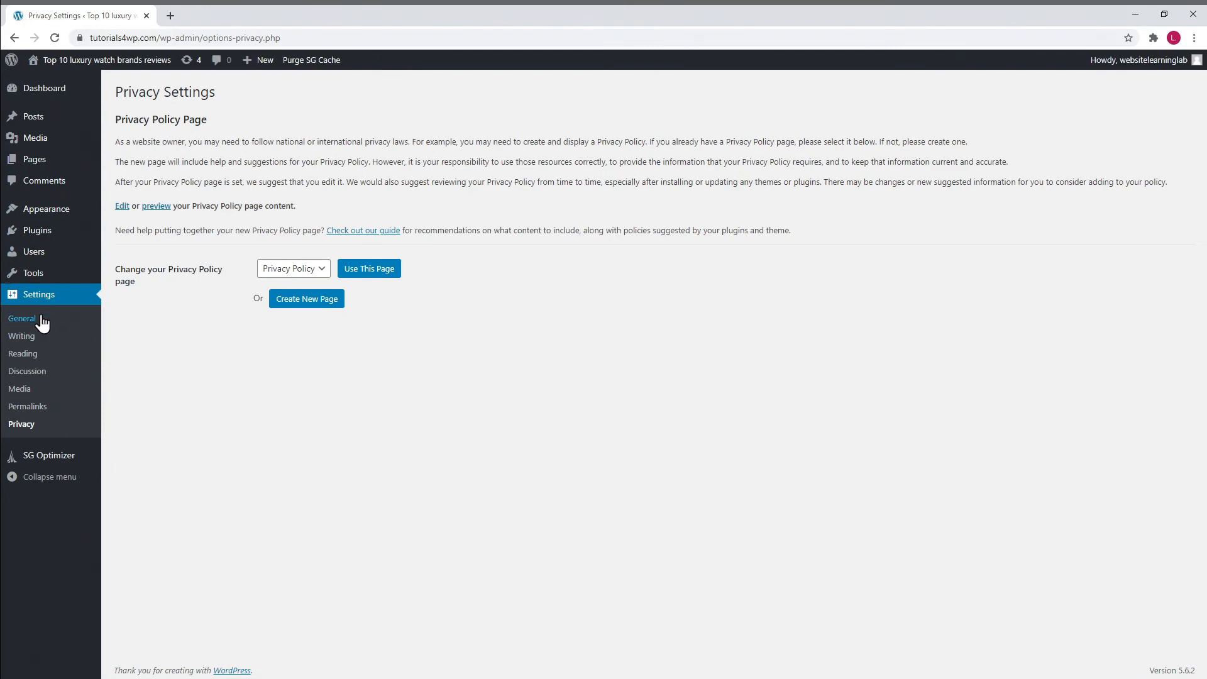
Step: Open the WordPress Updates page and examine the update status of the core, plugins and themes
click(44, 95)
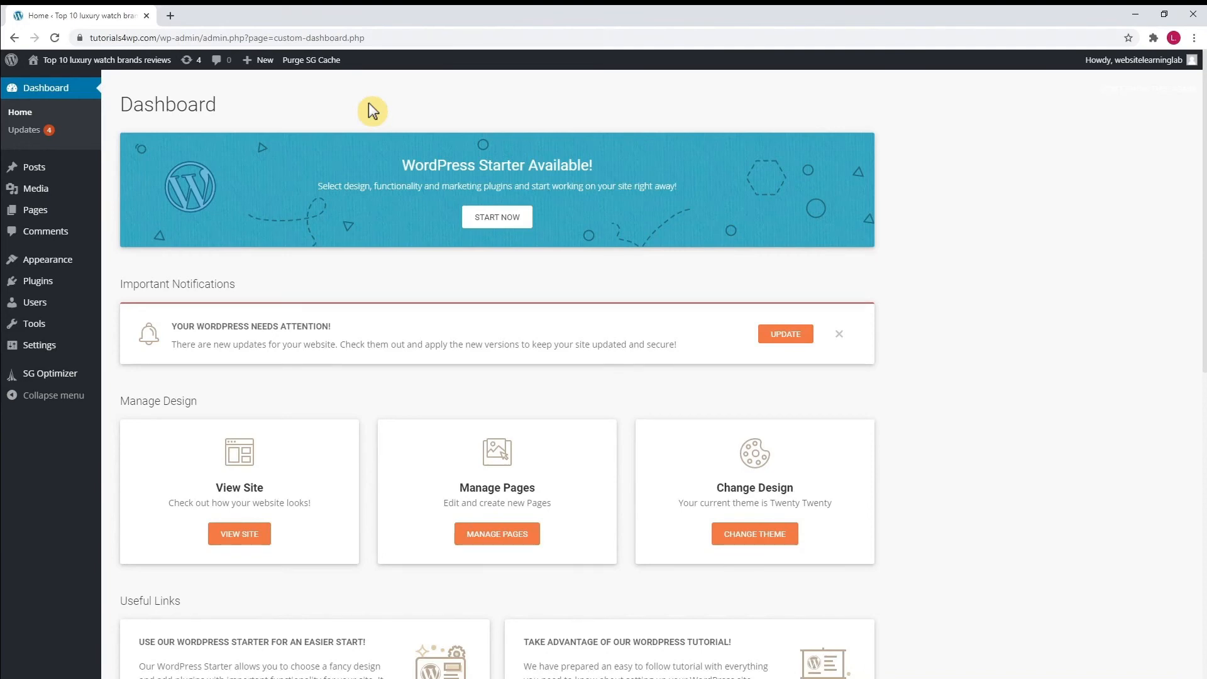
click(25, 141)
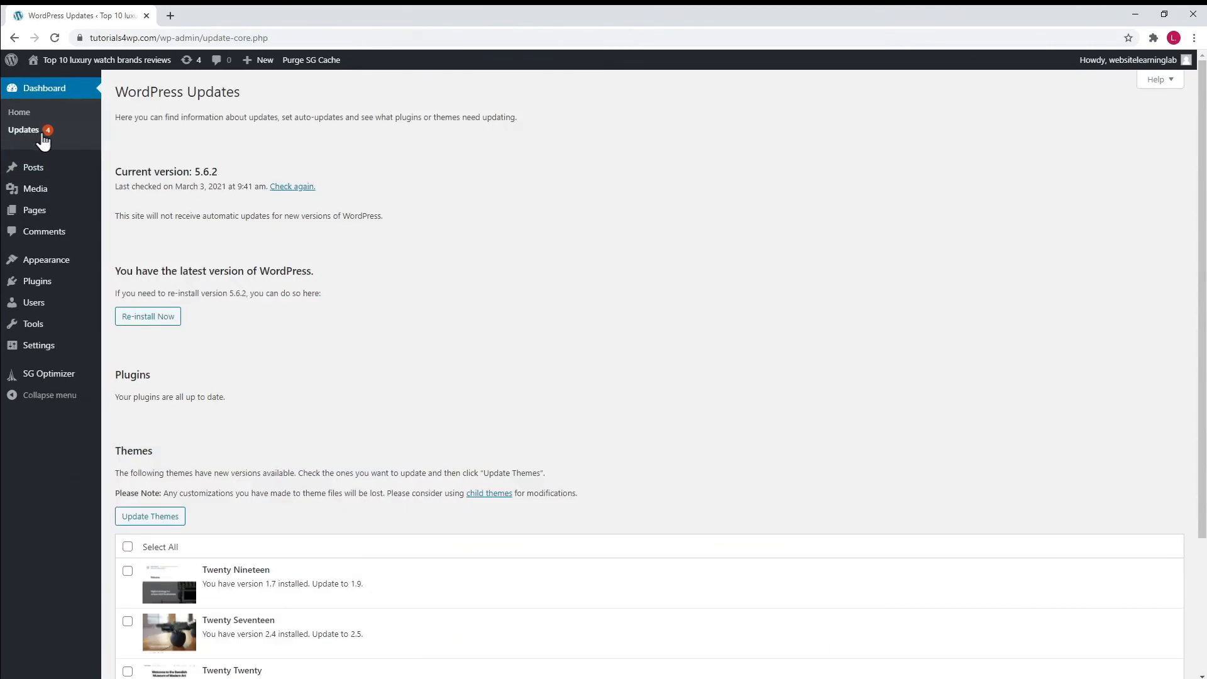
drag(178, 270, 308, 271)
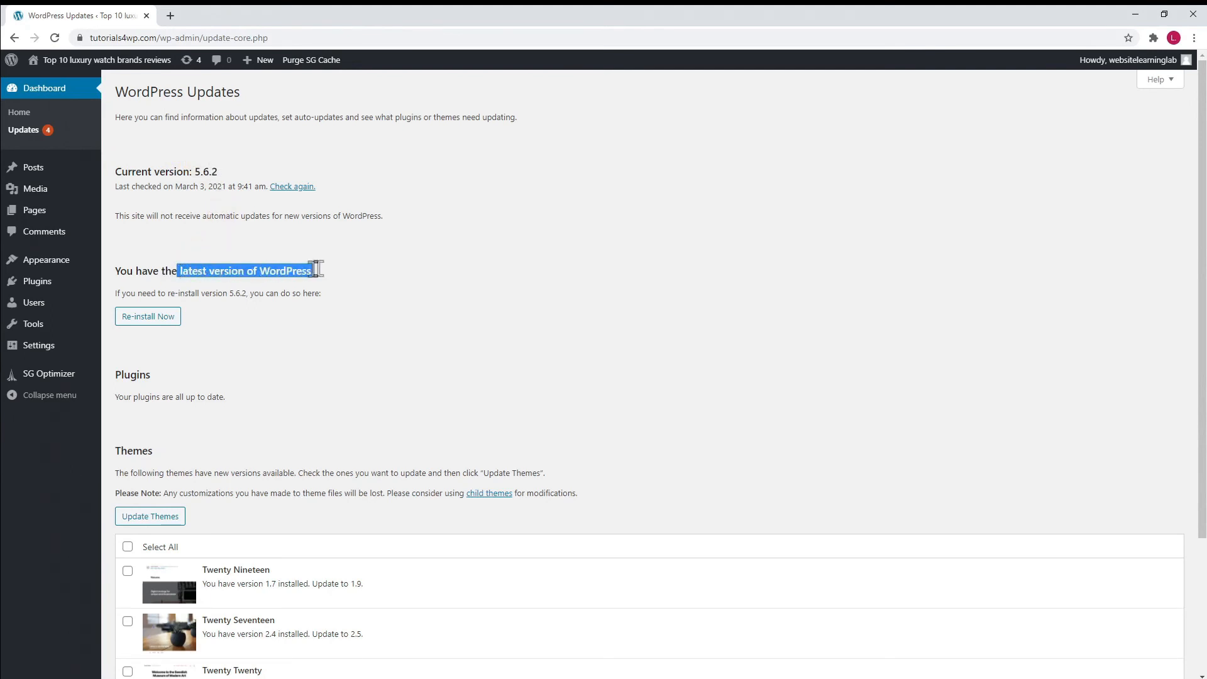
click(332, 269)
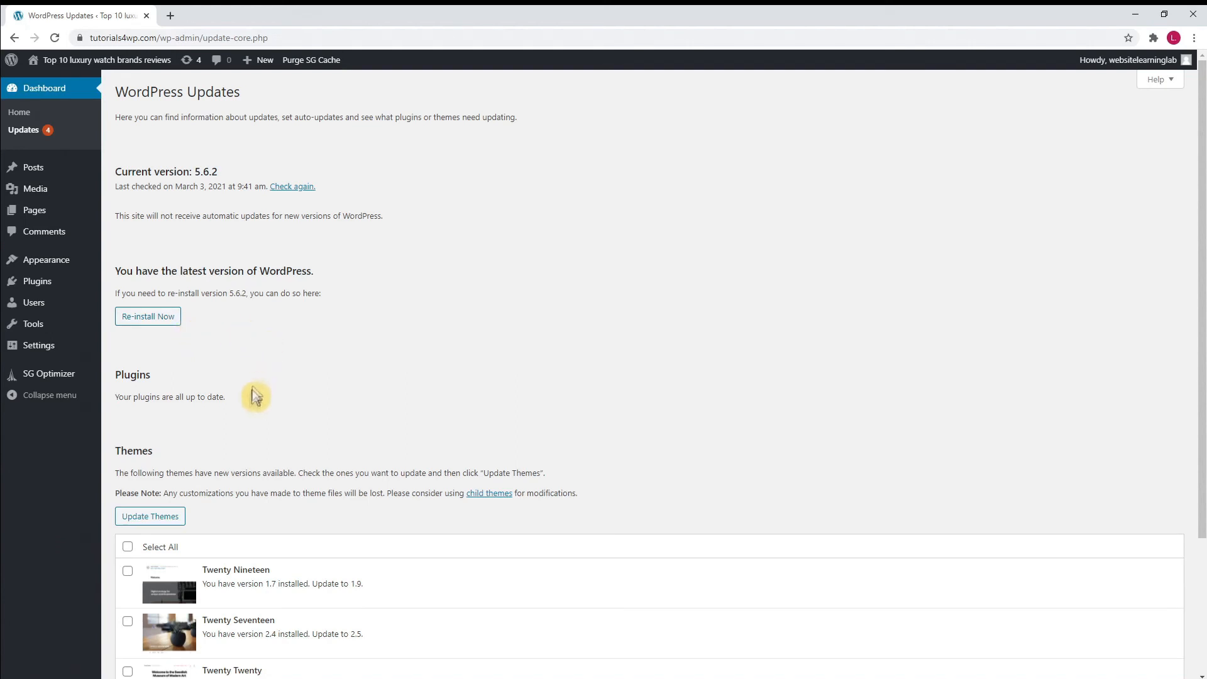
drag(239, 403, 108, 372)
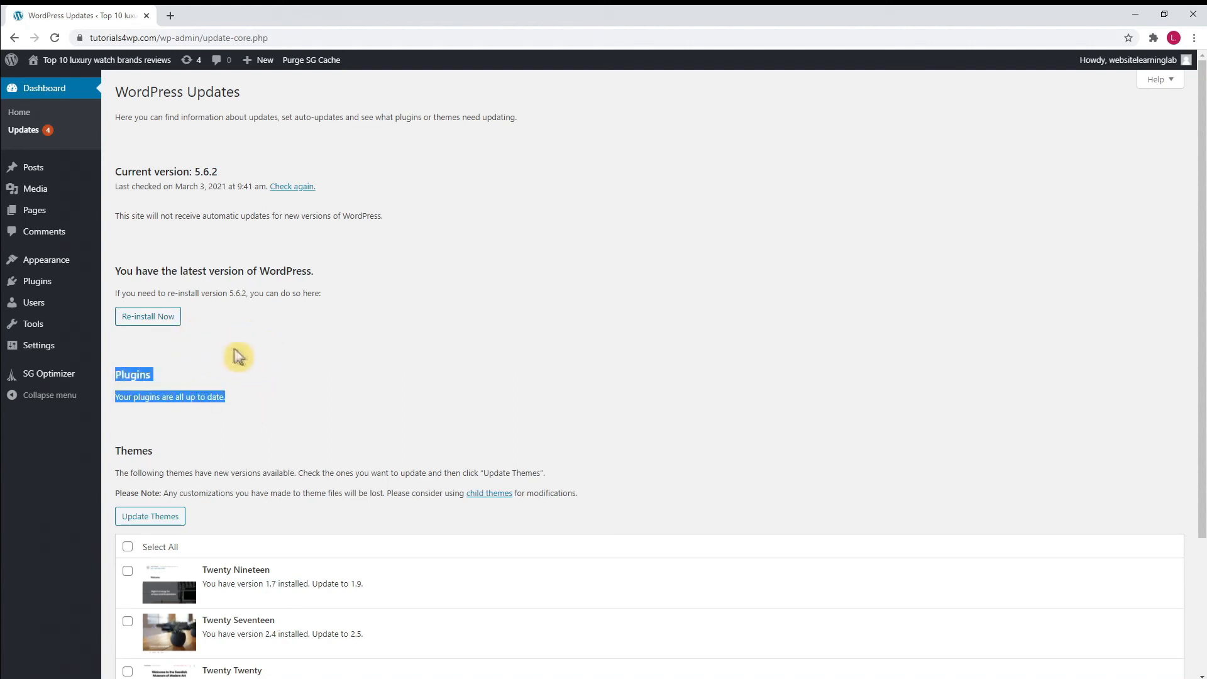
click(276, 400)
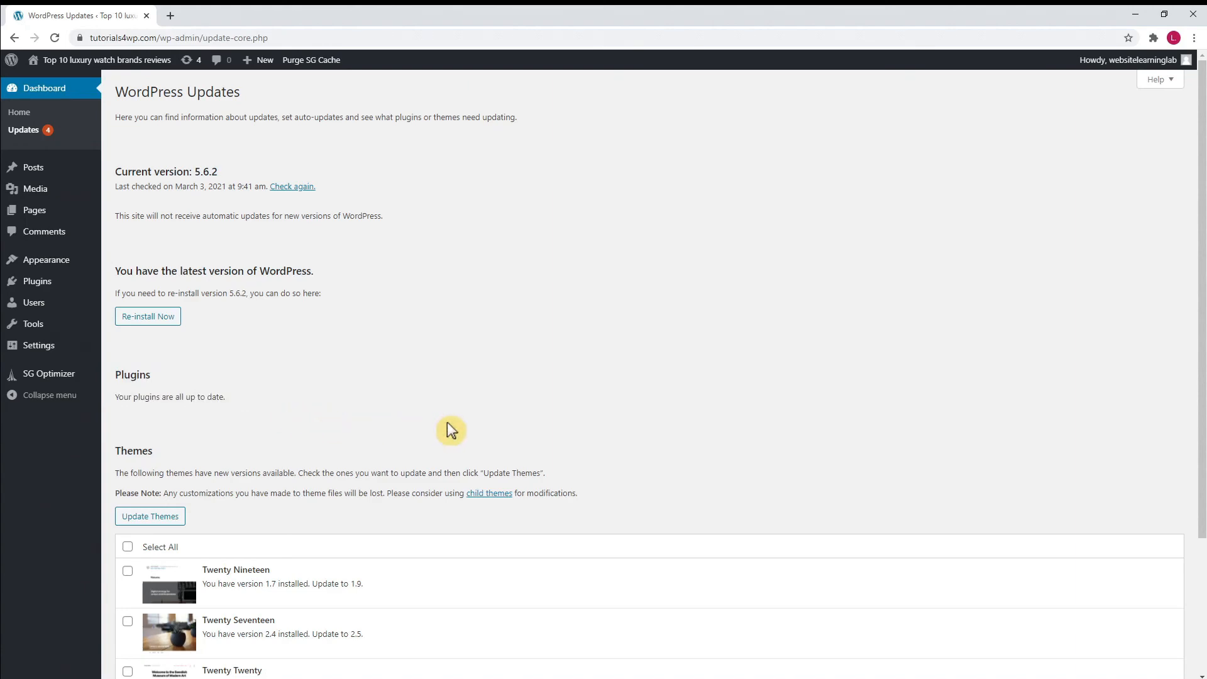
scroll(451, 430, down, 3)
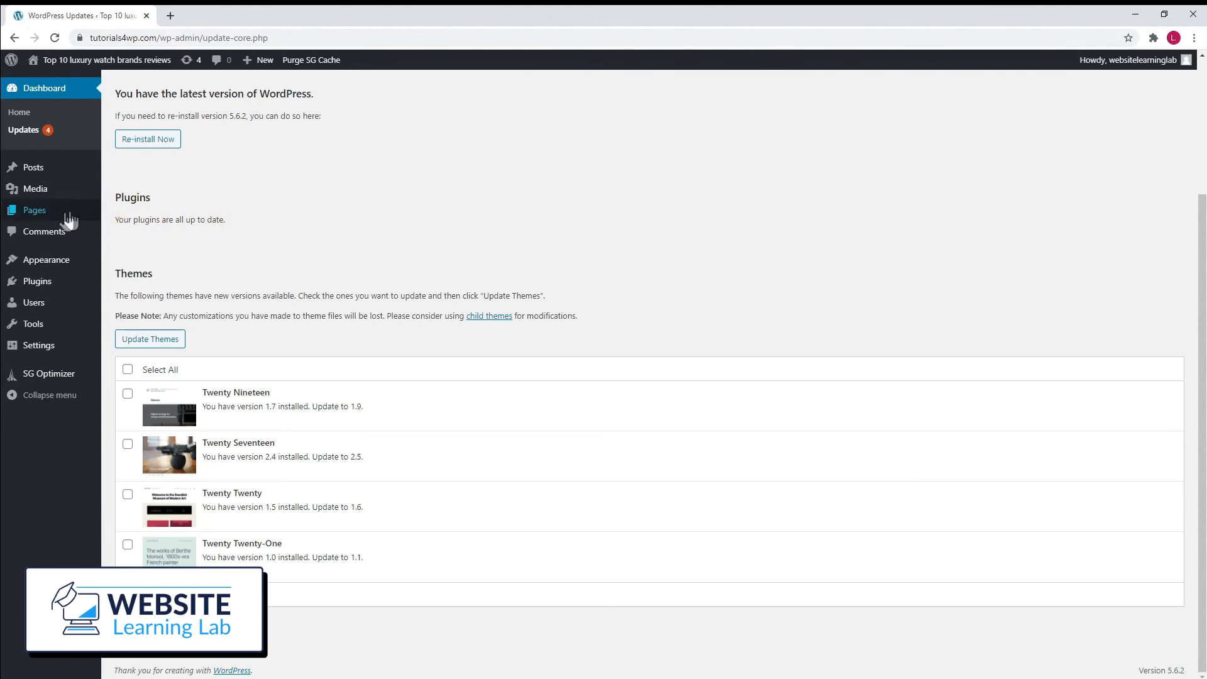
Step: Return to the main Dashboard page
mouse_move(51, 217)
mouse_move(70, 178)
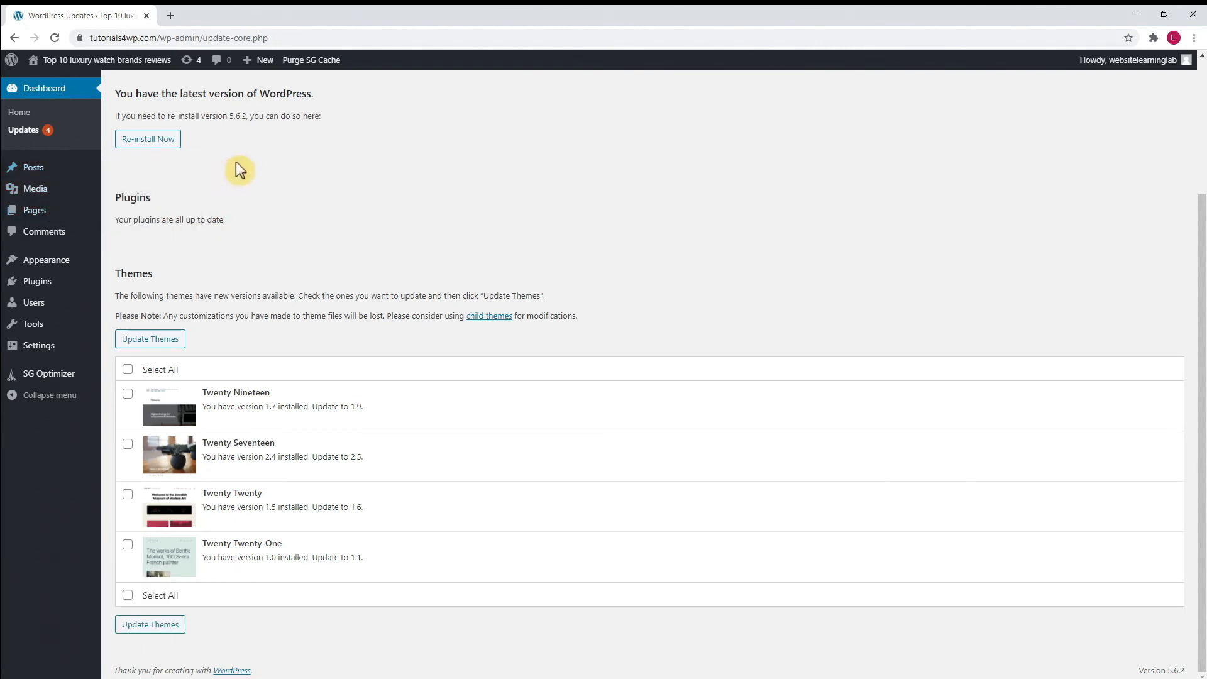
click(46, 88)
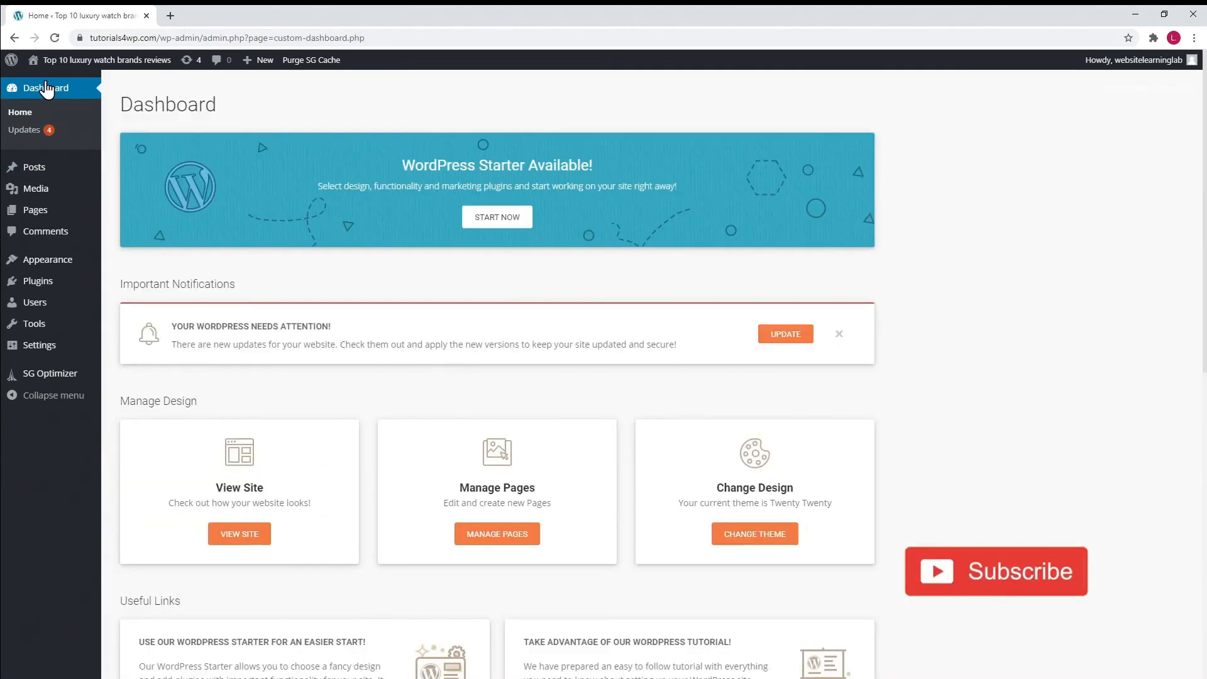